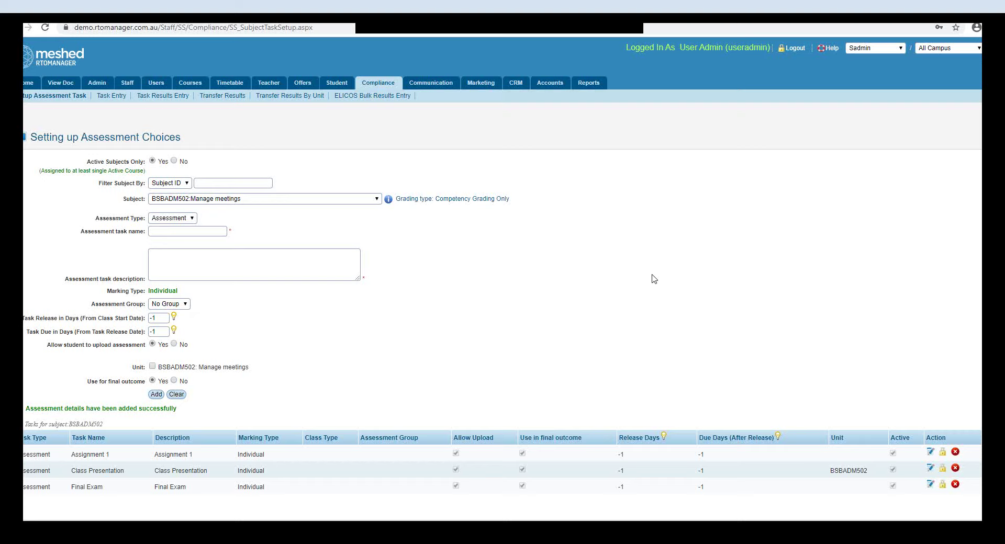
Switch to the page for setting up assessment marking and weighting for the study period.
mouse_move(390, 79)
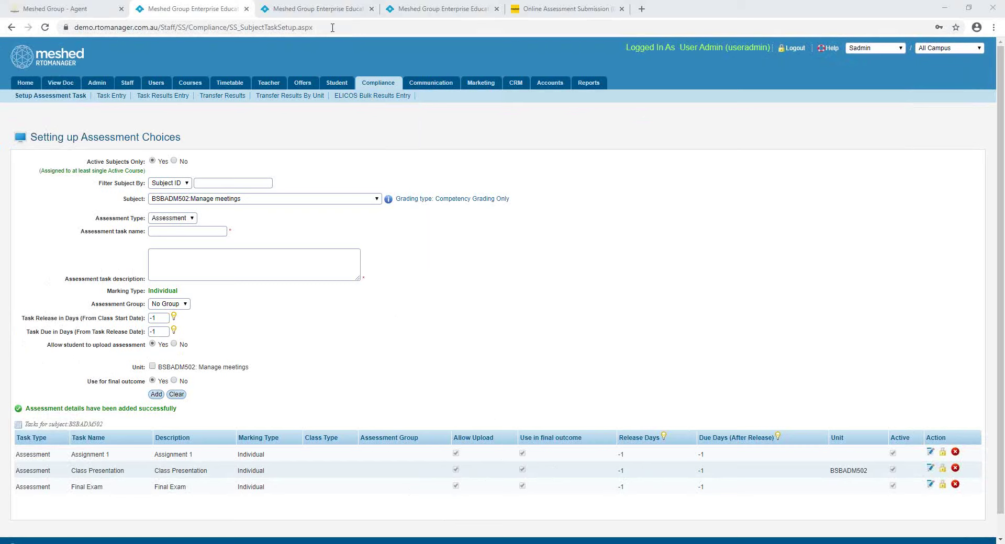
click(333, 10)
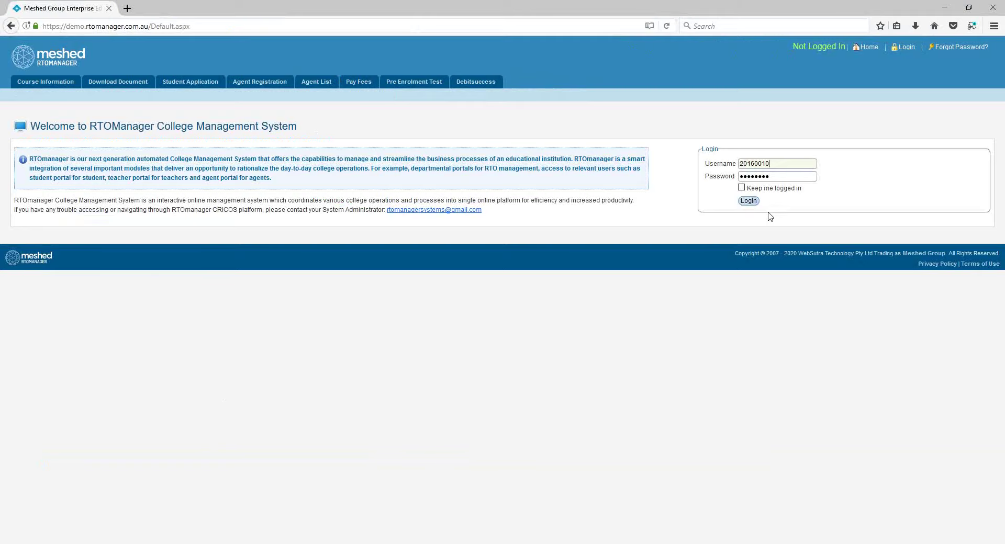
Log in to the student portal with the prefilled credentials, open the assessment submission window full size and check the Class Presentation's upload status.
click(748, 201)
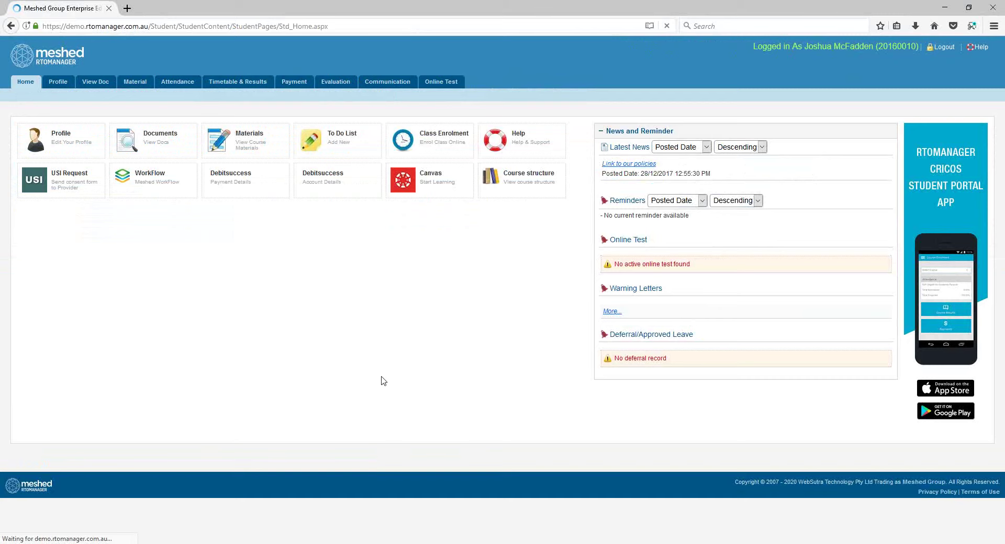
click(226, 84)
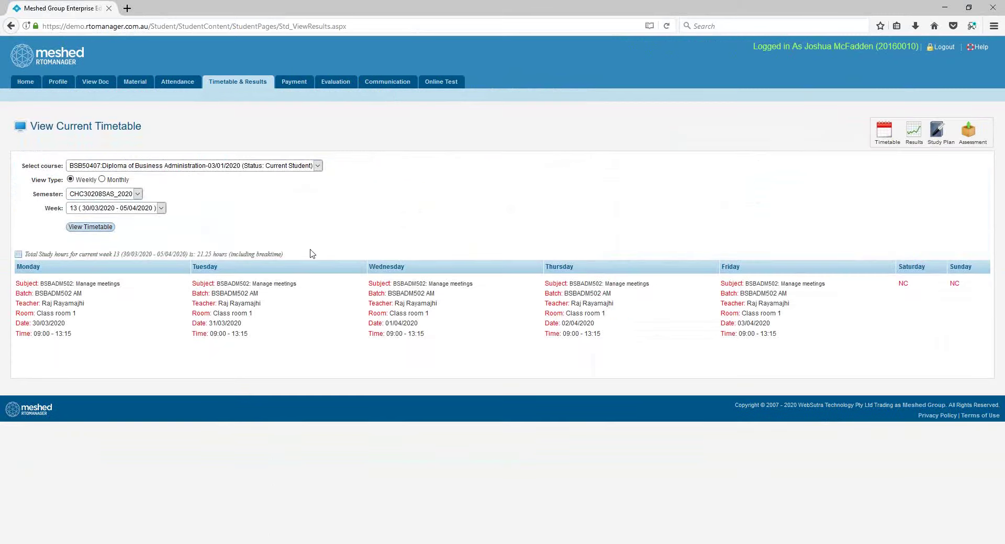
mouse_move(841, 321)
click(973, 135)
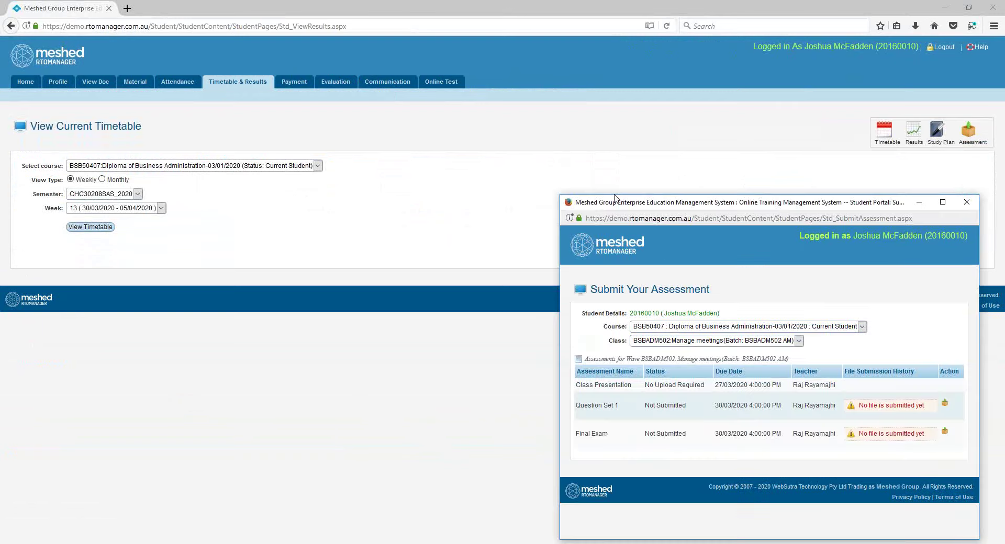
click(606, 139)
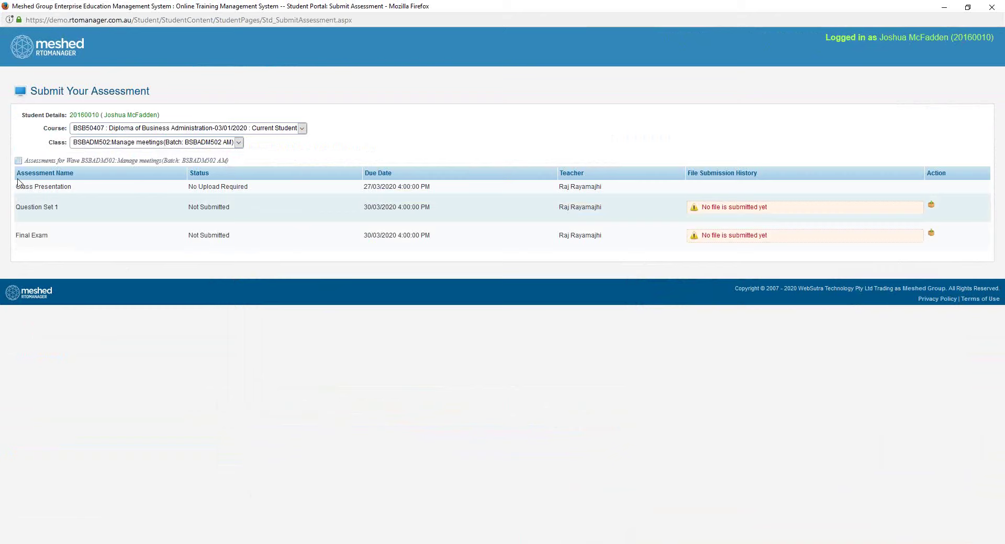
drag(189, 187, 274, 198)
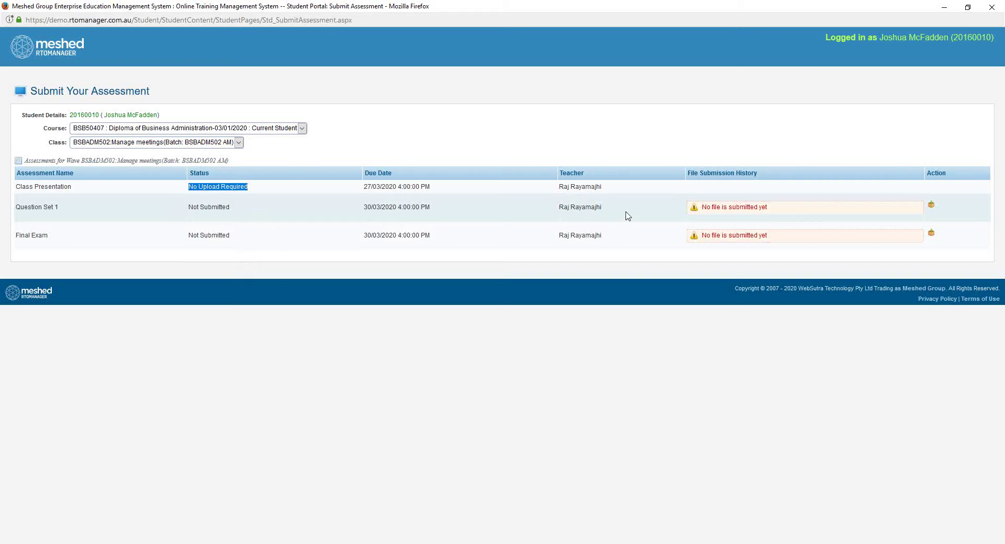
Submit the file Online Assessment Submission - 001 for Question Set 1, accepting the original-work declaration.
click(931, 207)
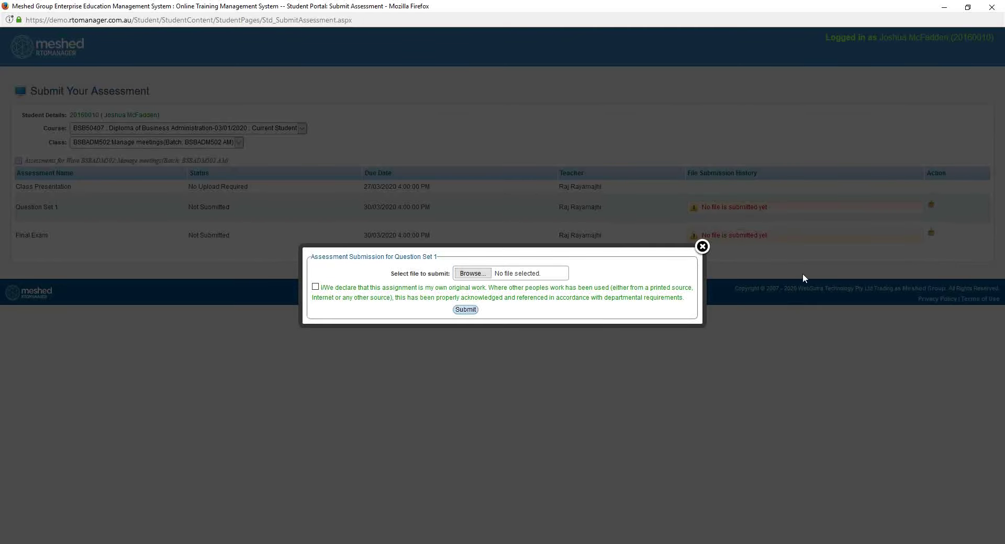
click(482, 274)
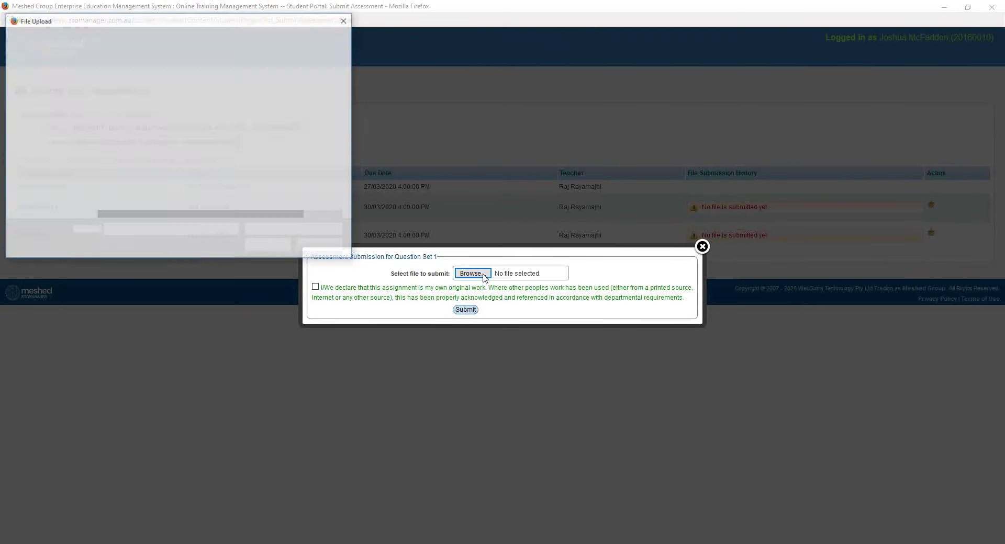
click(183, 195)
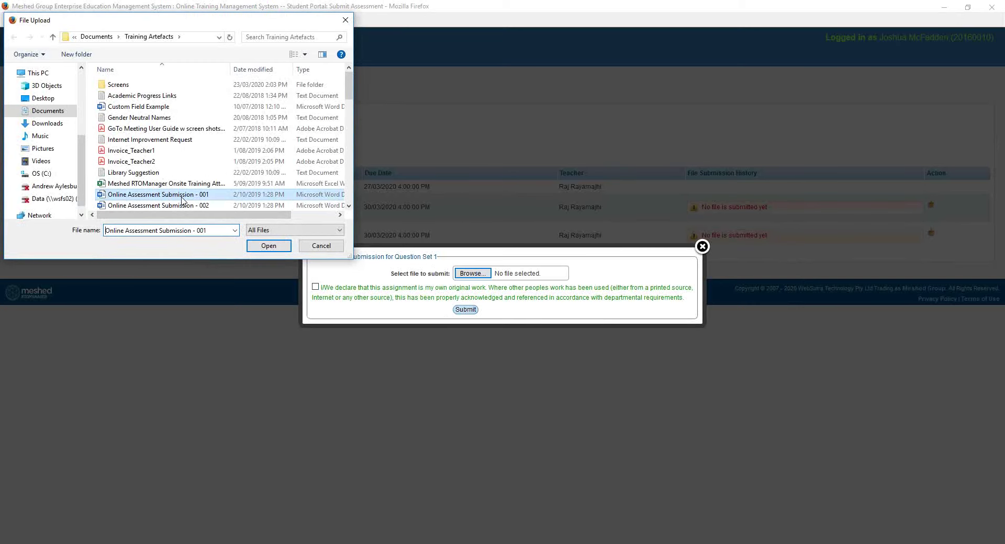
click(260, 249)
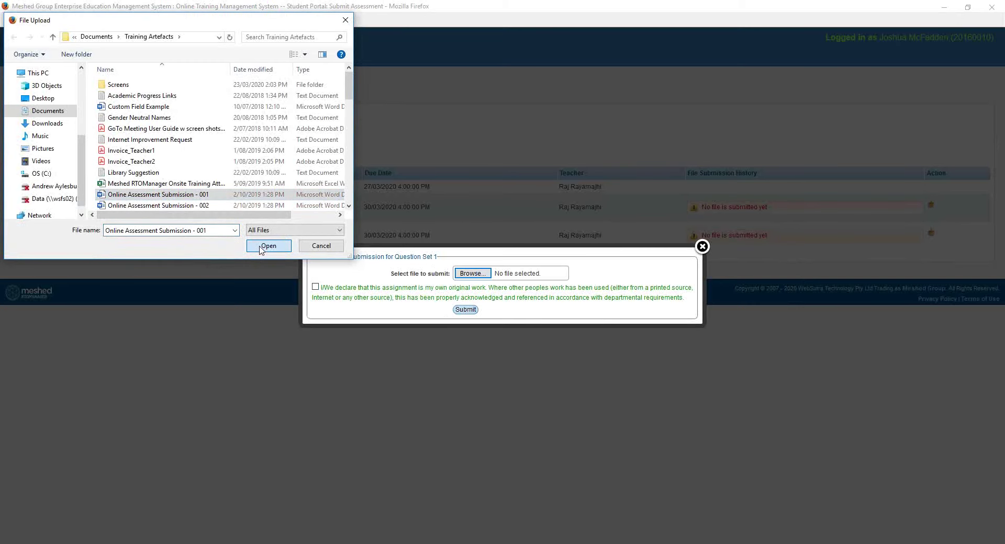
click(315, 287)
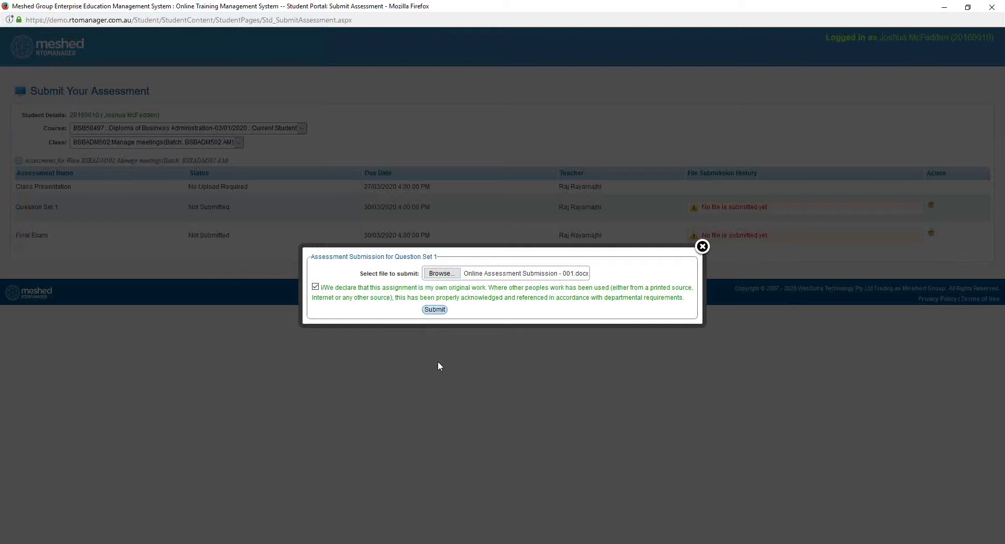
click(434, 309)
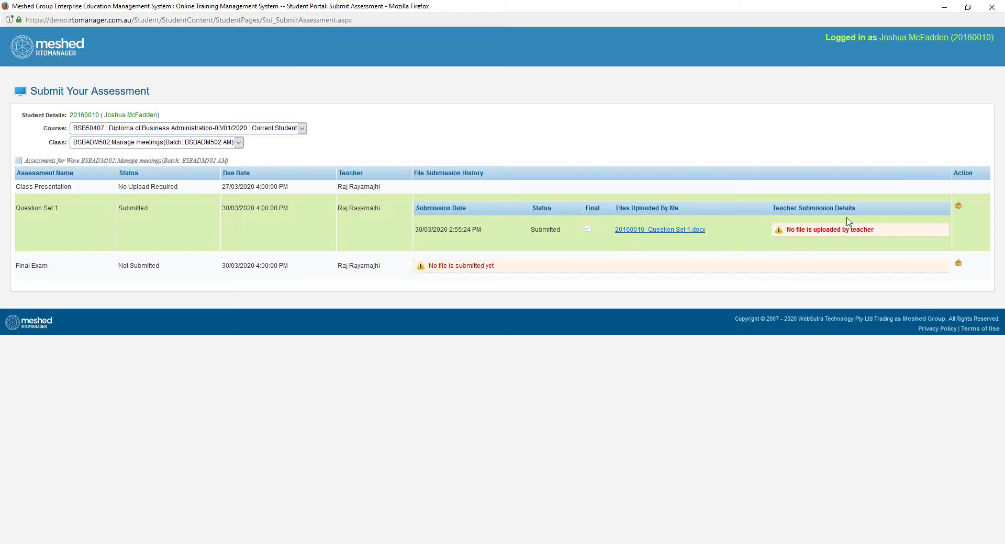
Resubmit Question Set 1 with the file Online Assessment Submission - 002, confirming the repeat submission.
click(959, 208)
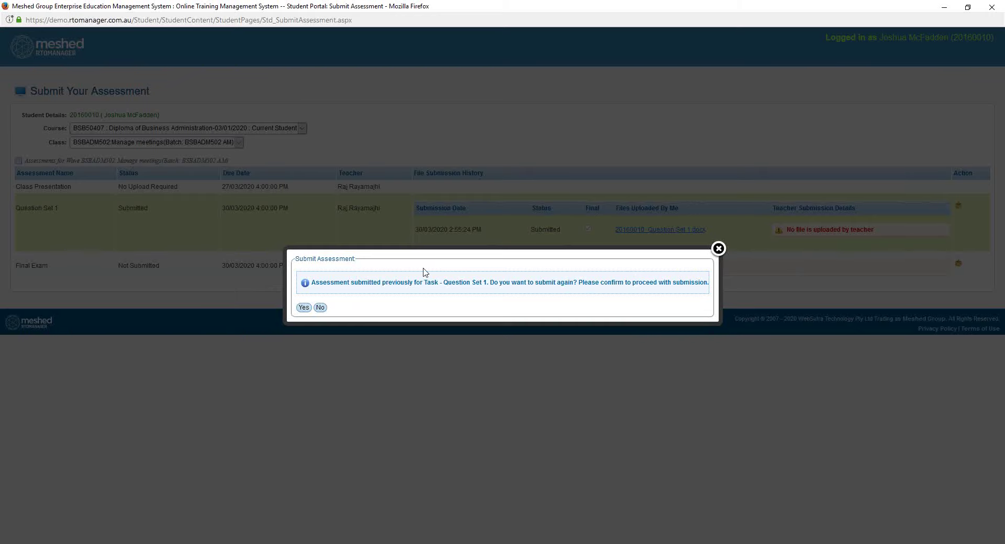
click(304, 309)
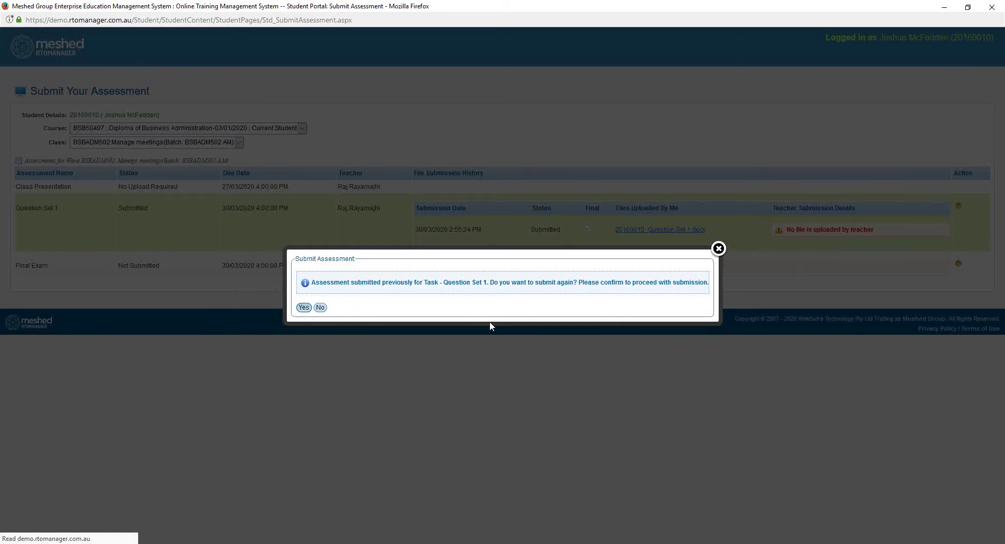
click(468, 272)
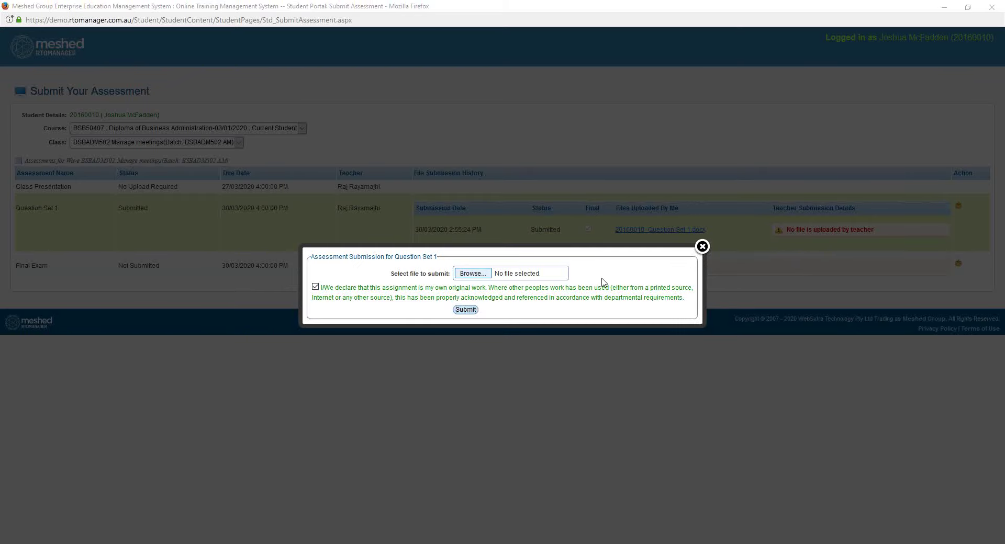
click(220, 206)
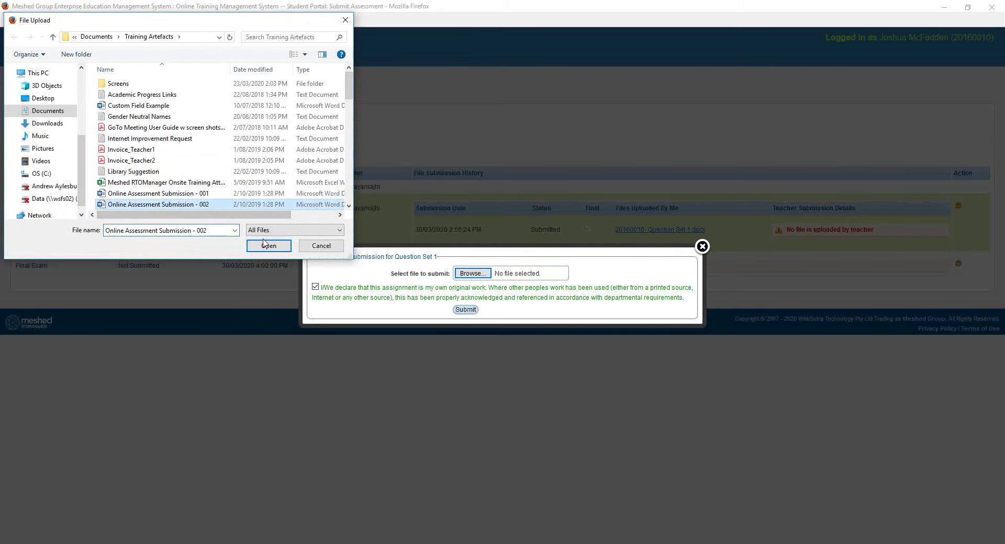
click(268, 246)
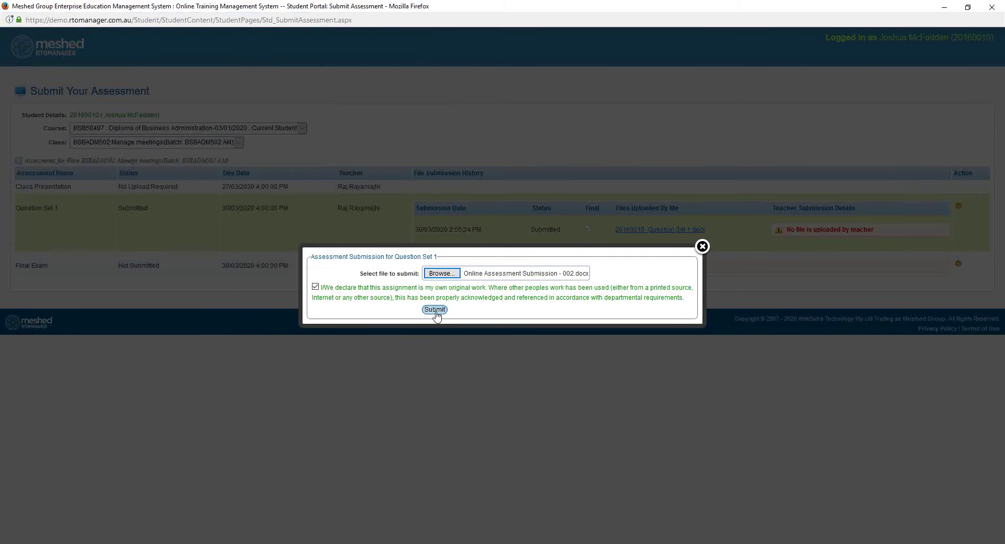
click(435, 310)
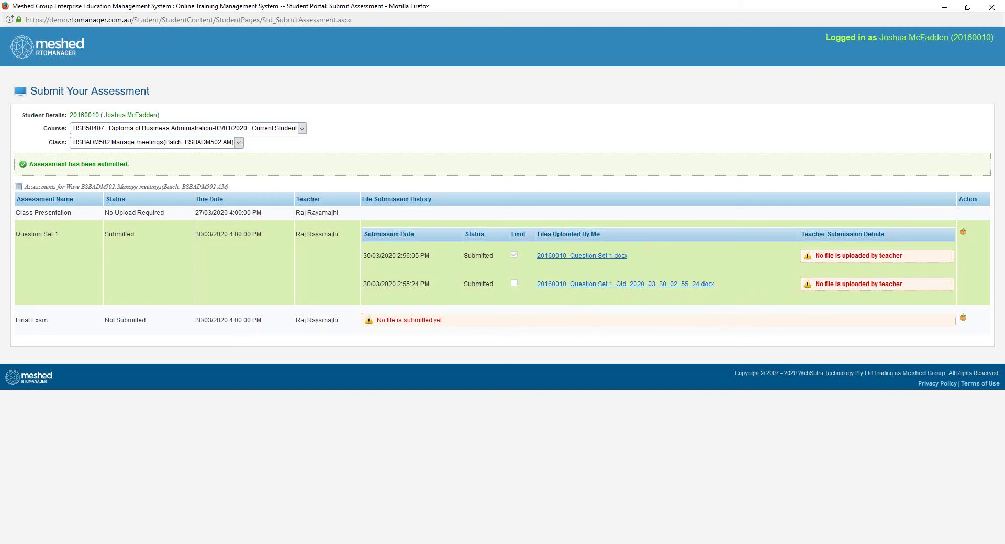
Switch to the staff portal in Chrome and open Task Results Entry for course type VET and subject BSBADM502 : Manage meetings.
key(alt+Tab)
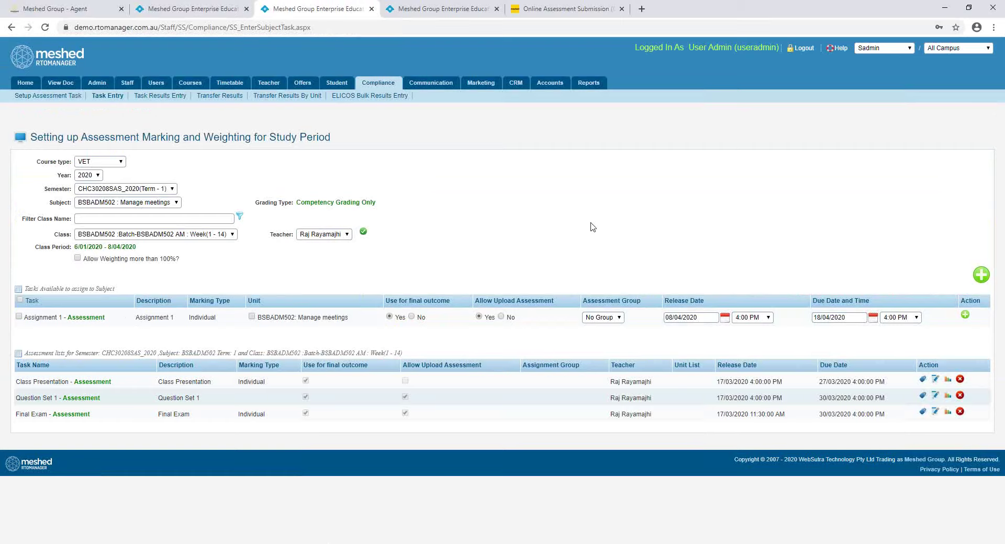
click(163, 97)
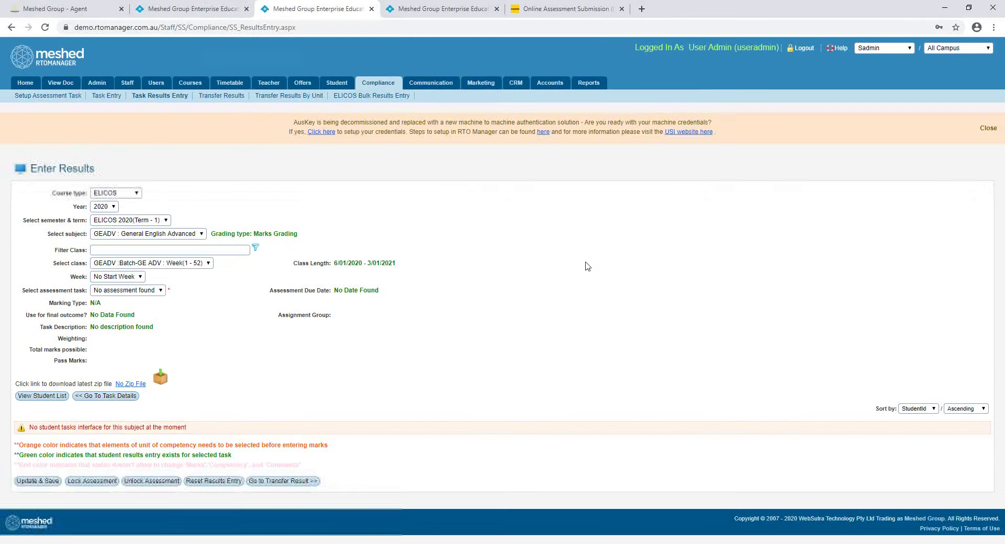
click(120, 195)
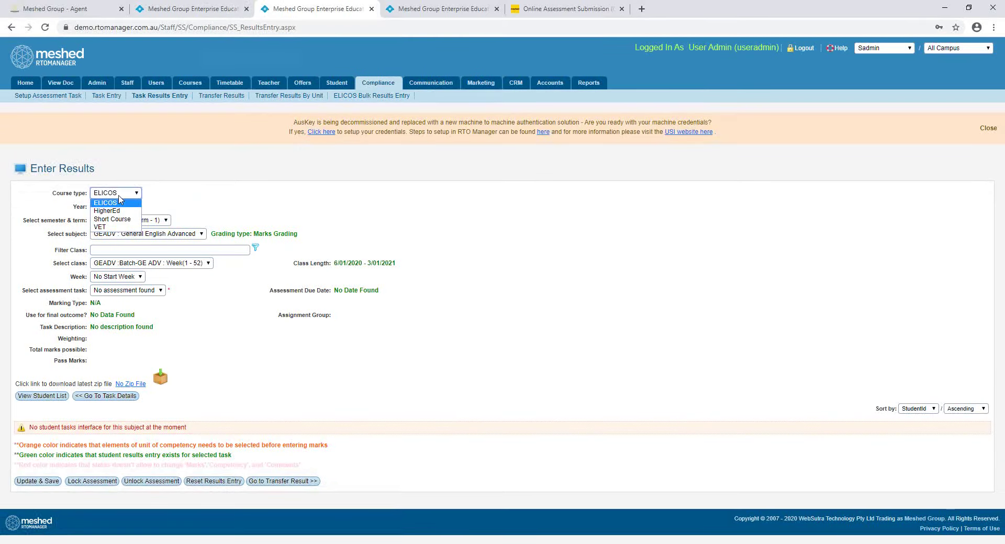
click(121, 226)
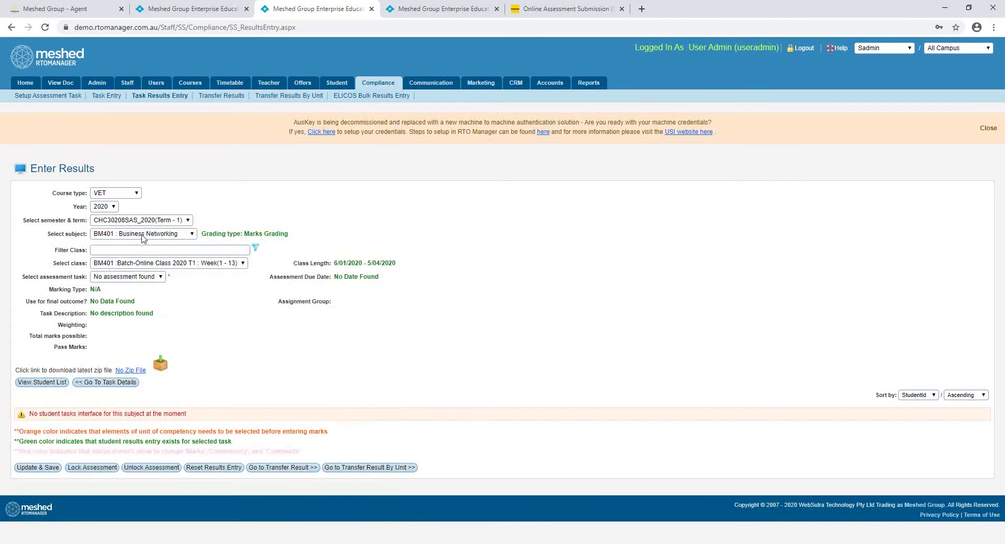
click(144, 235)
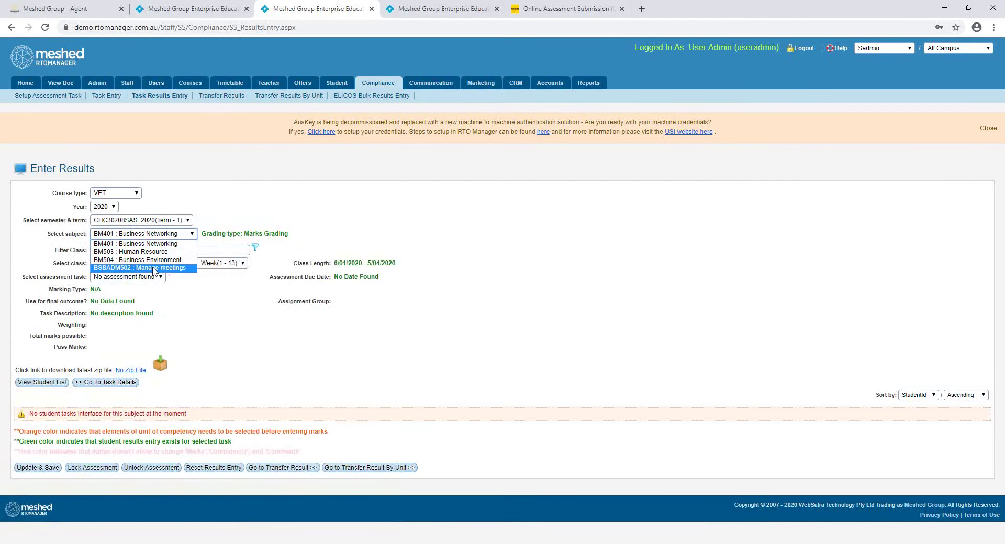
click(131, 262)
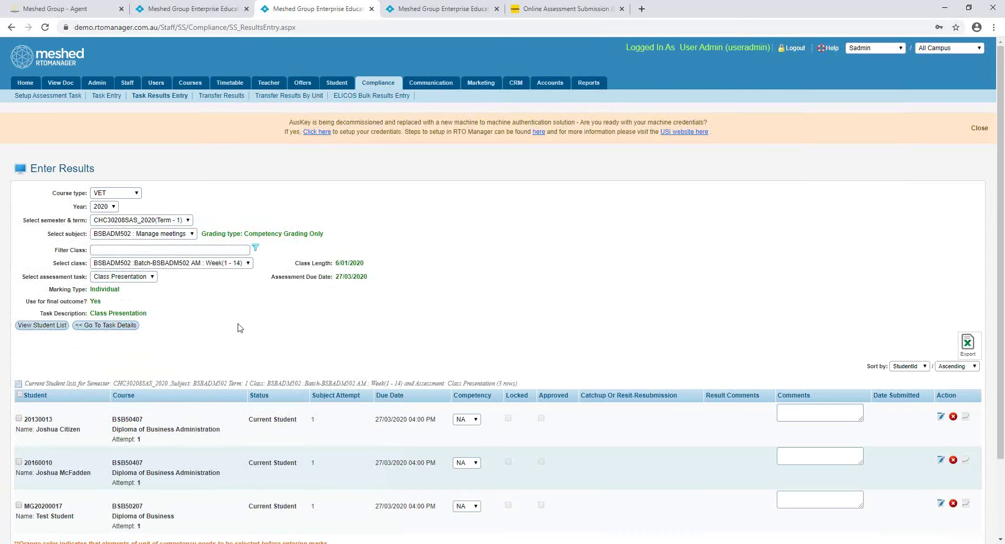
Display the student results list for the Question Set 1 assessment task, after viewing the one for Class Presentation.
scroll(133, 265, down, 1)
click(140, 226)
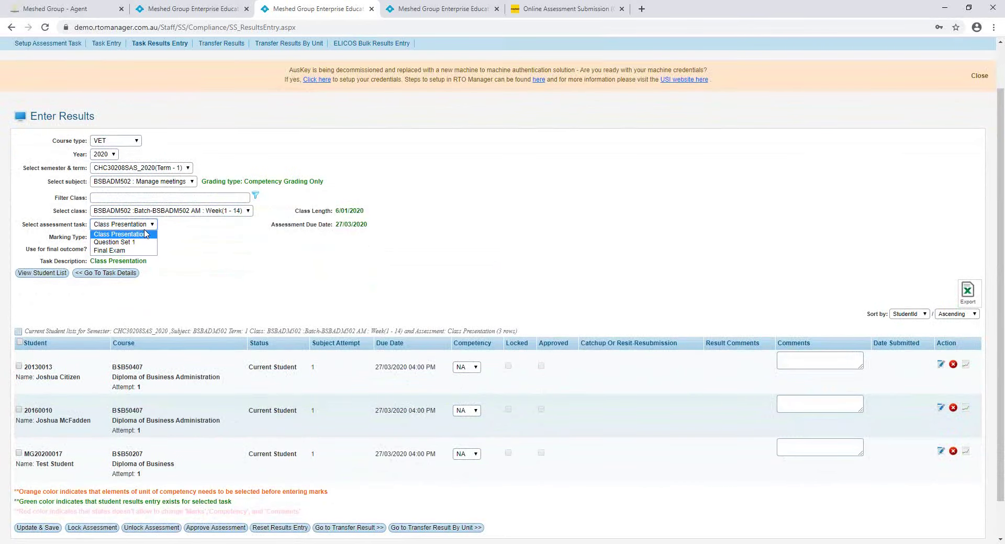
click(142, 234)
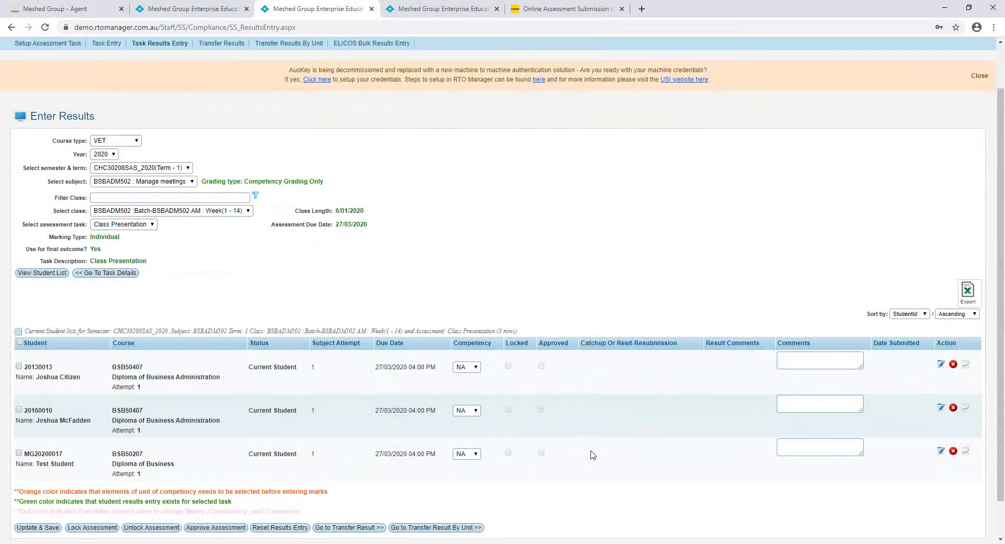
click(110, 225)
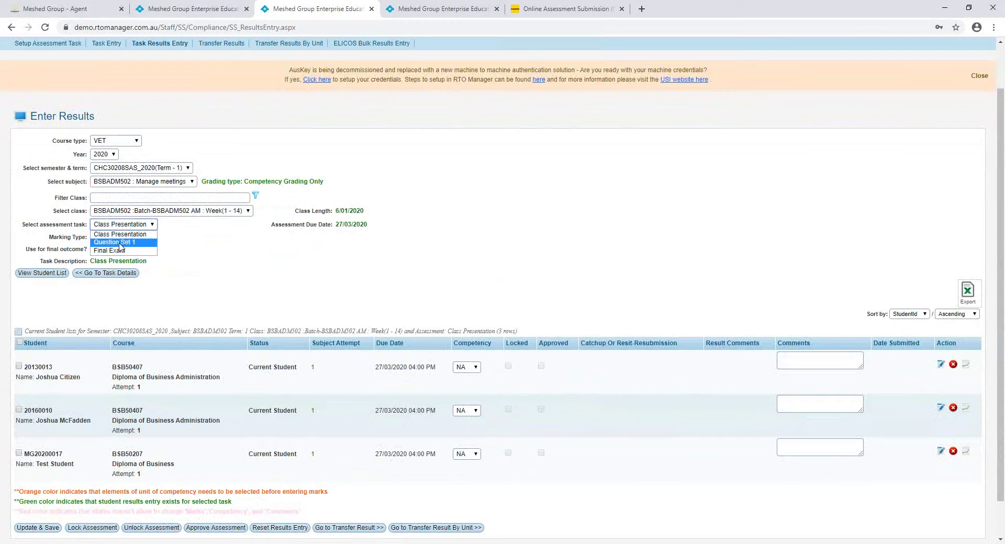
click(120, 246)
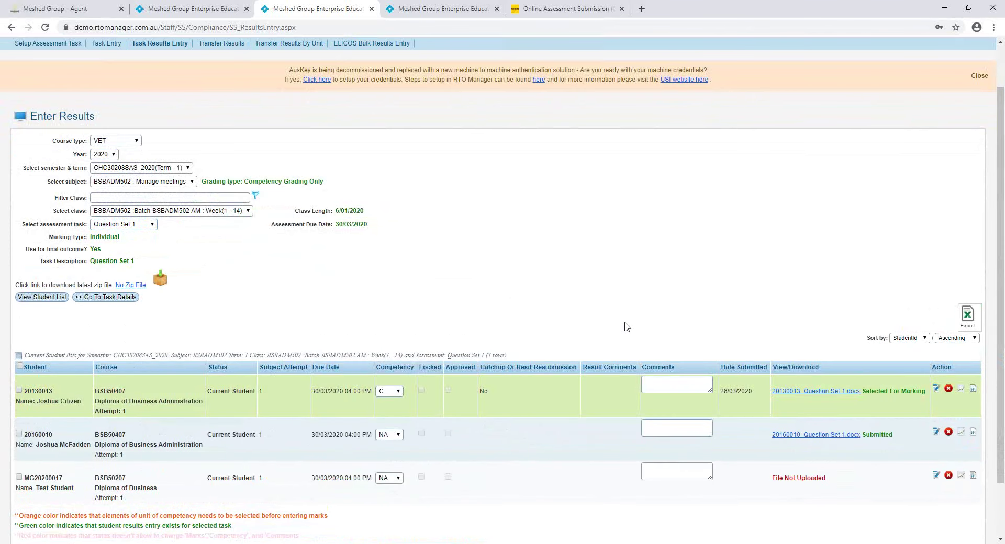
scroll(606, 323, down, 1)
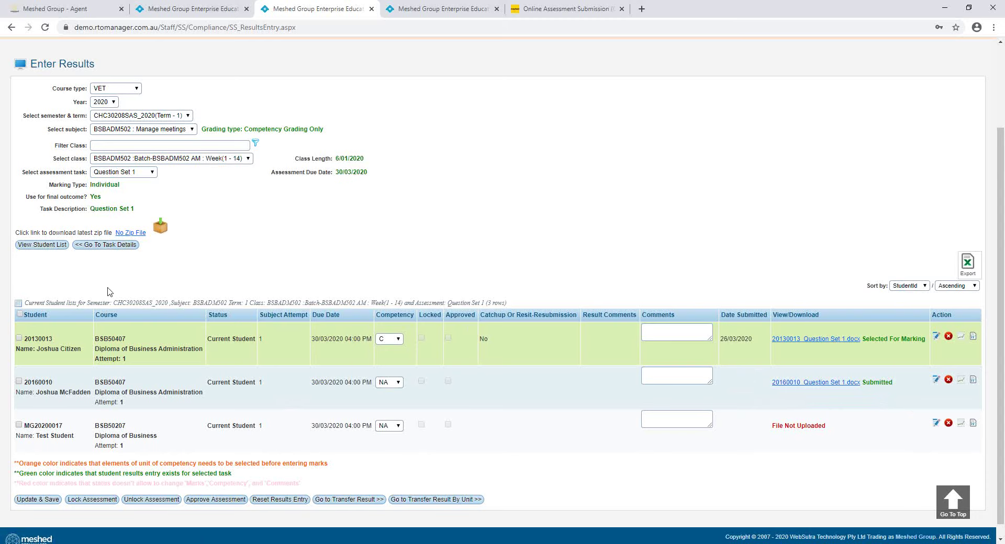
Select all listed students and open the second student's Question Set 1 submission details in a full-size window.
click(20, 314)
click(973, 381)
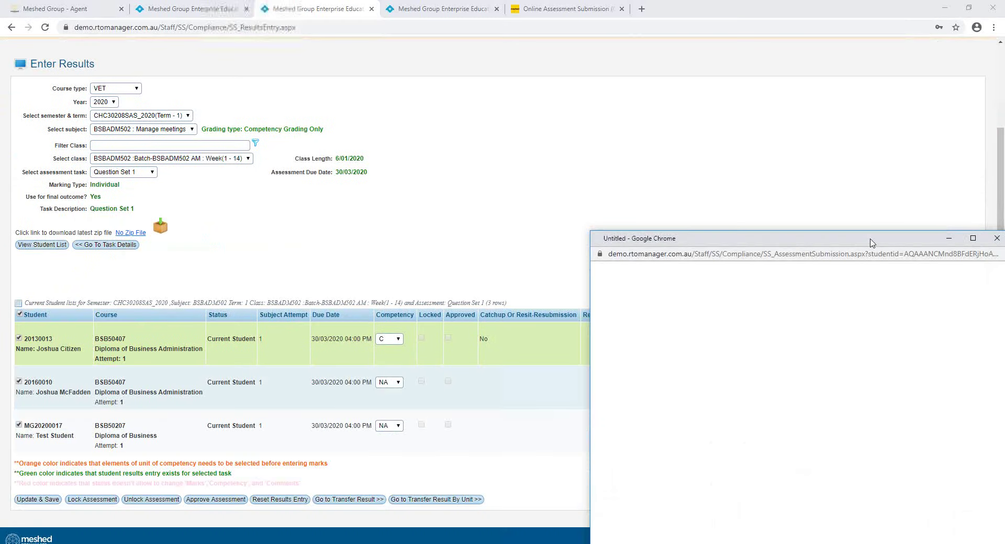
click(484, 162)
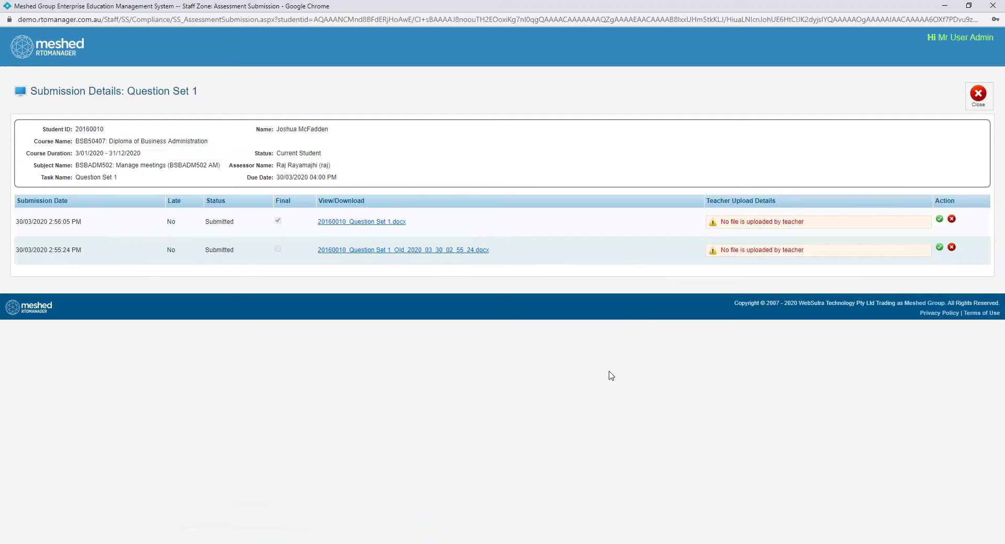
Change the status of the student's final Question Set 1 submission to Selected for marking.
click(278, 221)
click(939, 220)
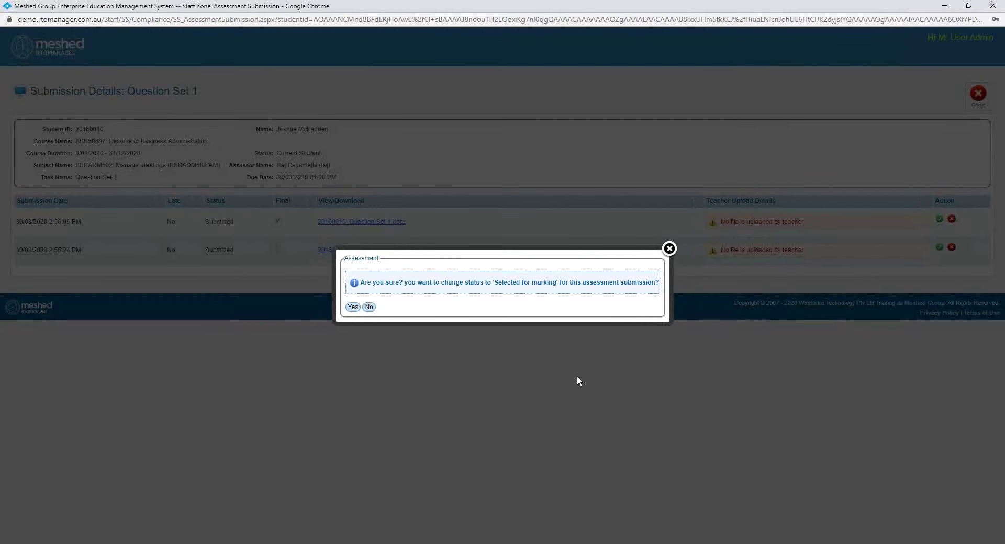
click(352, 308)
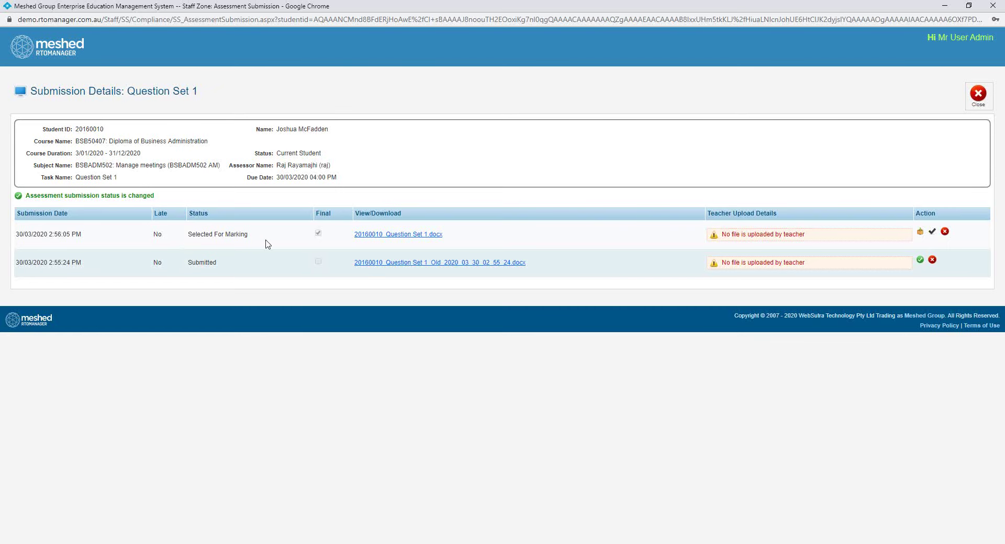
Open the marked-file upload form for the student's final Question Set 1 submission.
click(920, 233)
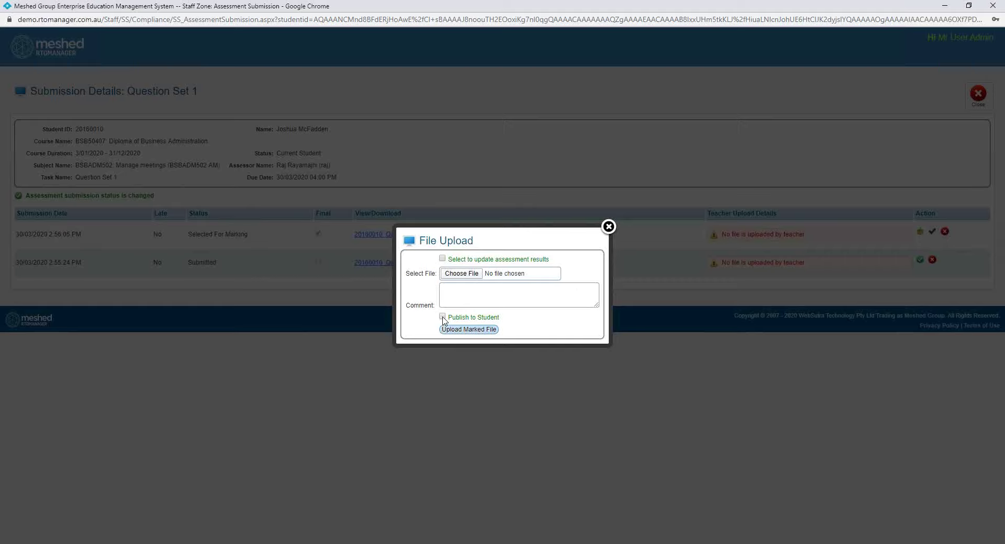
click(442, 258)
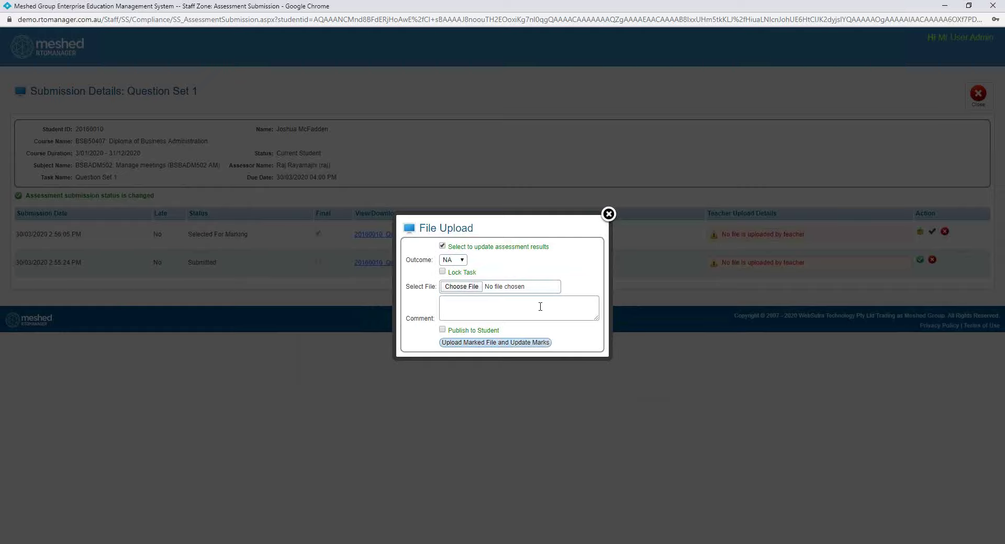
click(463, 260)
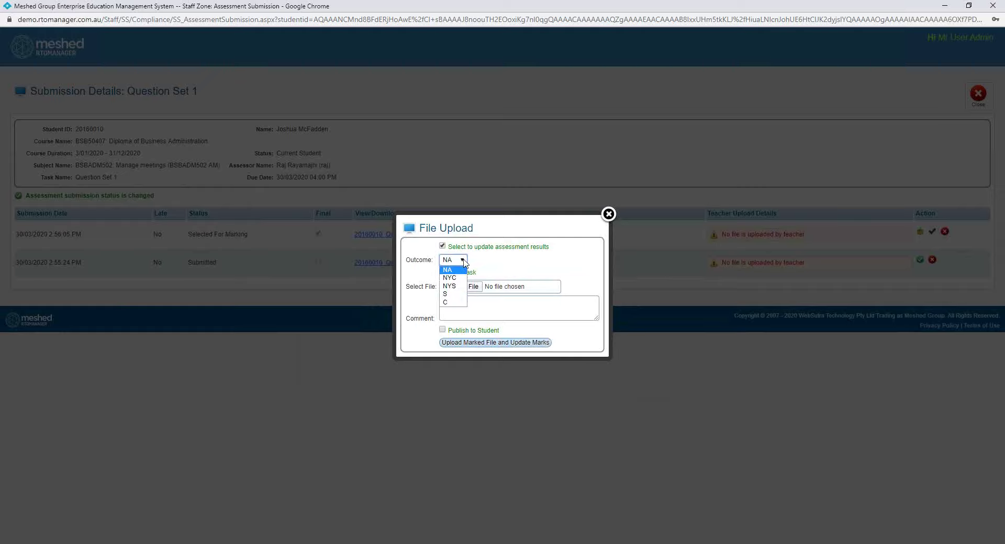
click(456, 303)
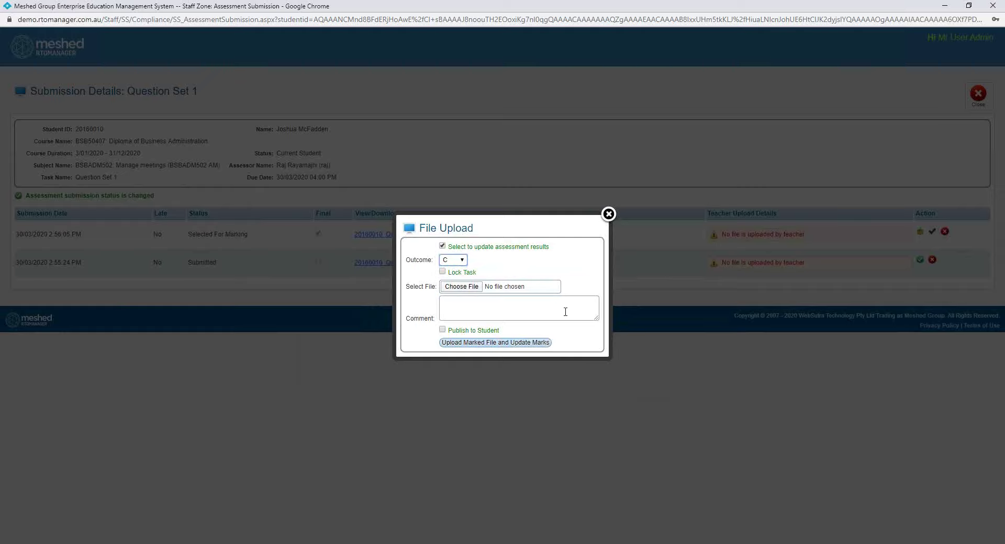
click(442, 273)
click(442, 246)
Enable updating of the assessment results, set the outcome to C and lock the task.
click(442, 259)
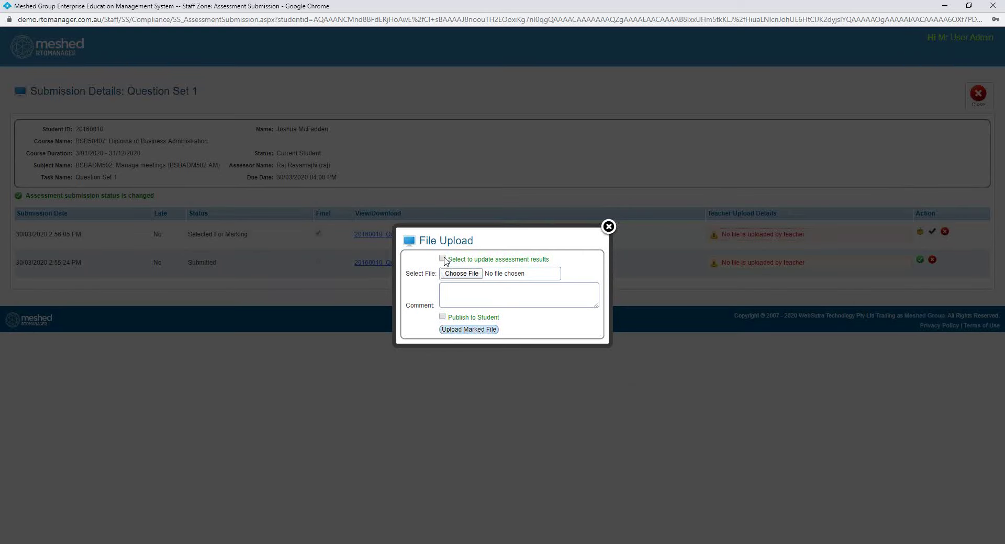
click(448, 260)
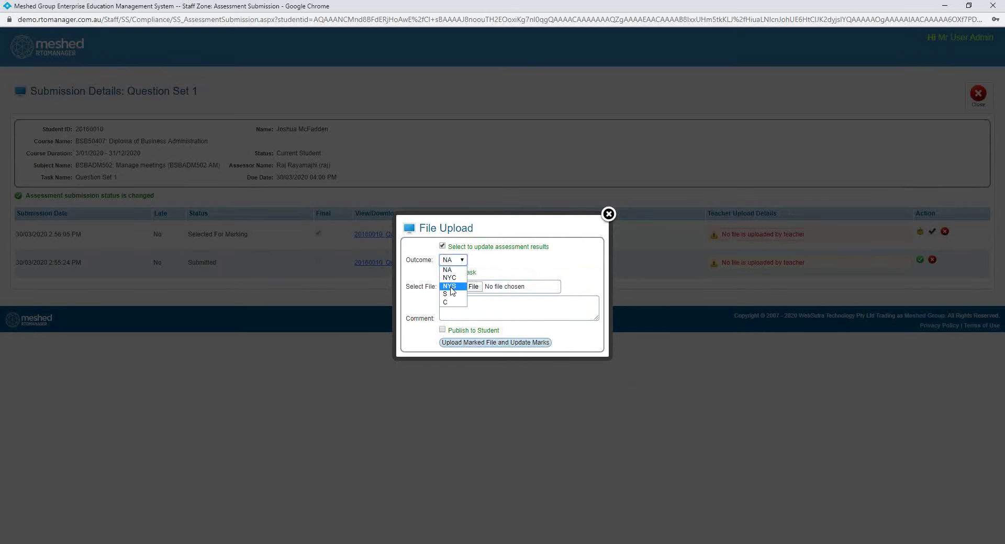
click(451, 301)
click(442, 273)
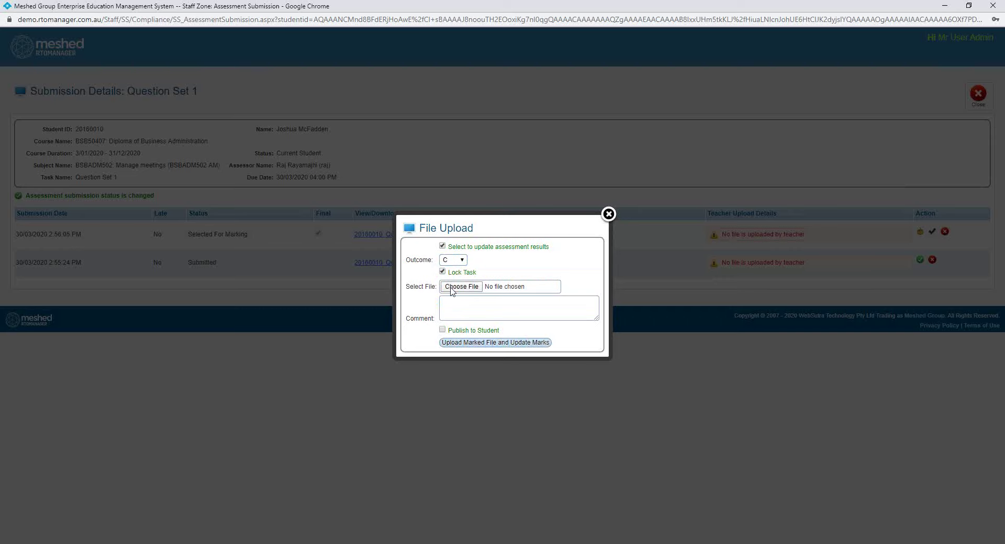
Choose Online Material Sample - 001 from Training Artefacts as the marked file and enter the comment "Well done!".
click(450, 287)
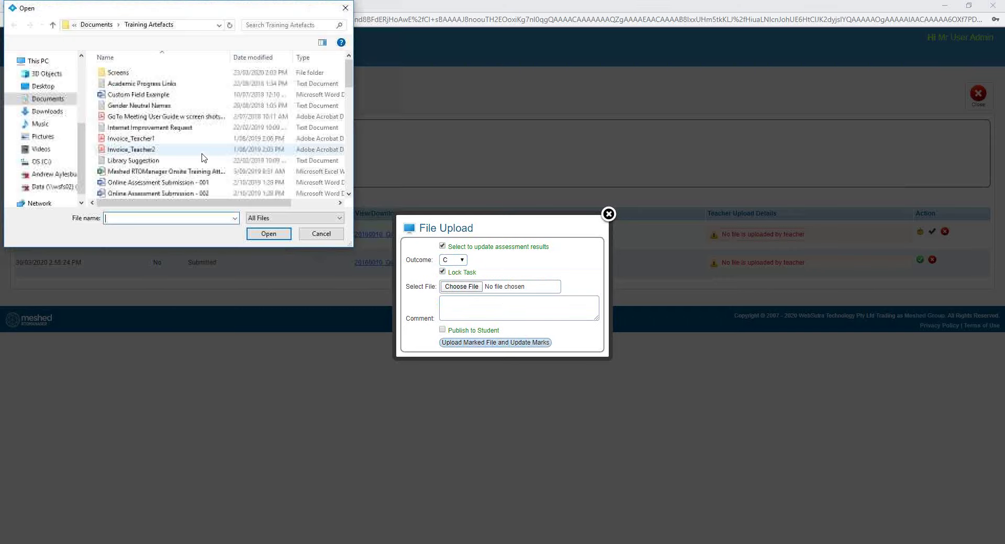
scroll(204, 157, down, 3)
click(203, 149)
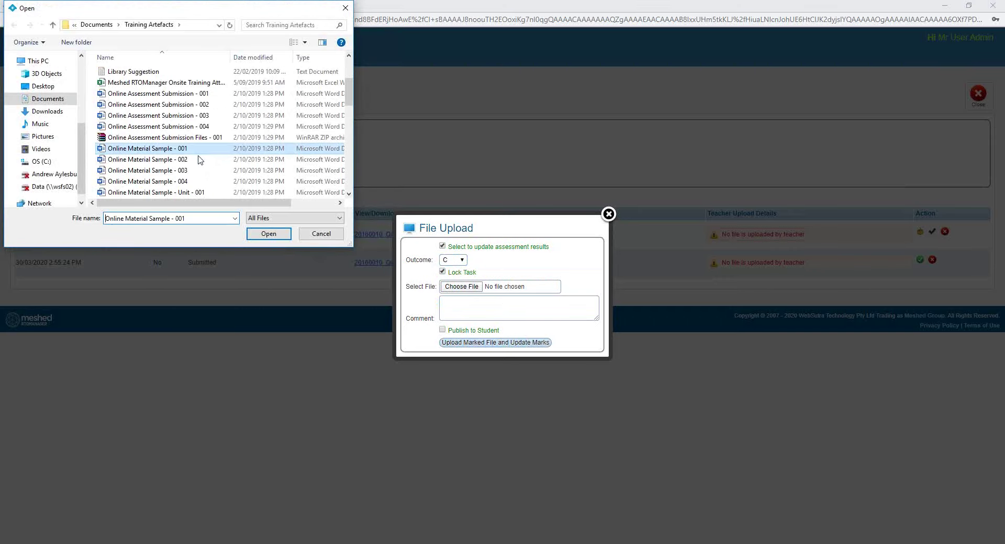
click(268, 234)
click(471, 312)
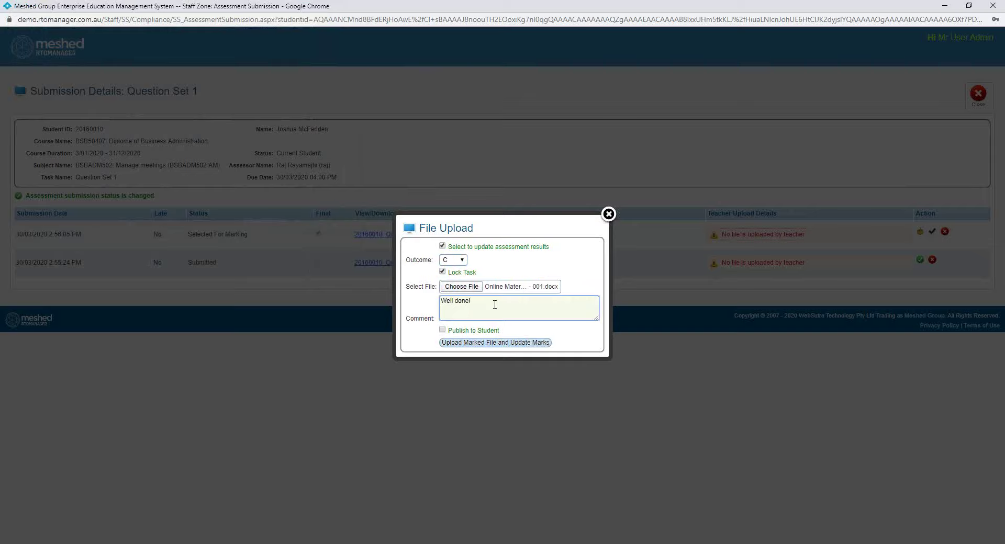
Publish the marked file to the student, upload it with the updated marks, and close the submission details.
click(442, 329)
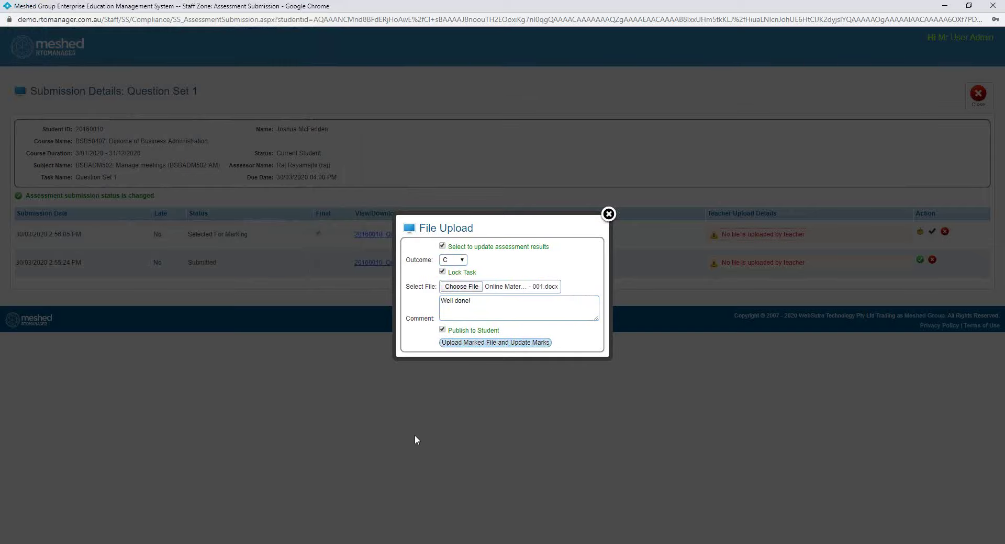
click(509, 344)
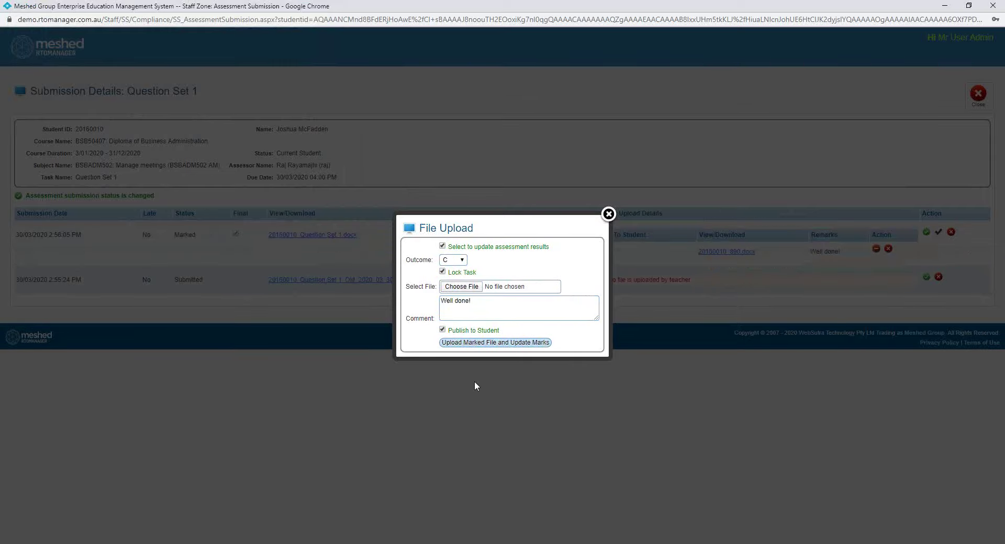
click(608, 214)
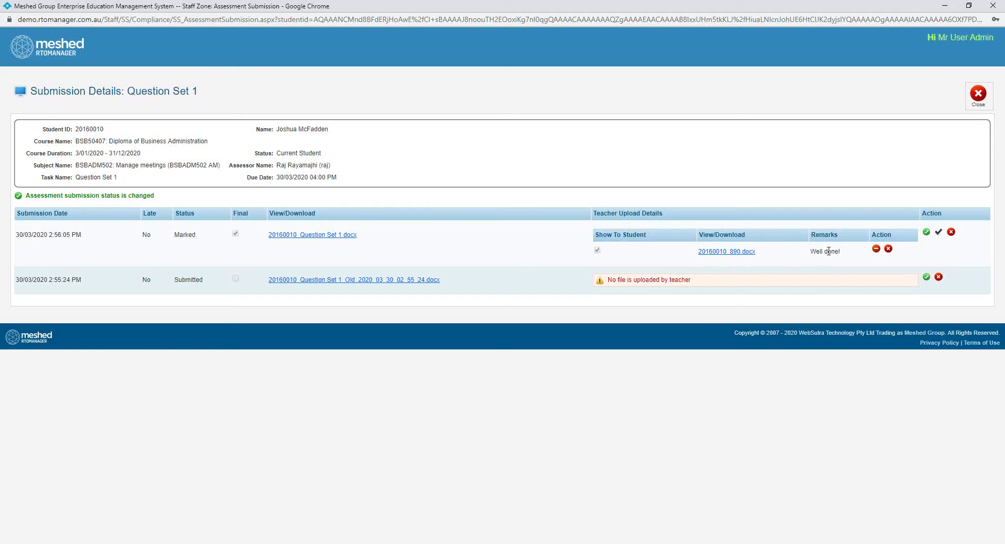
click(978, 94)
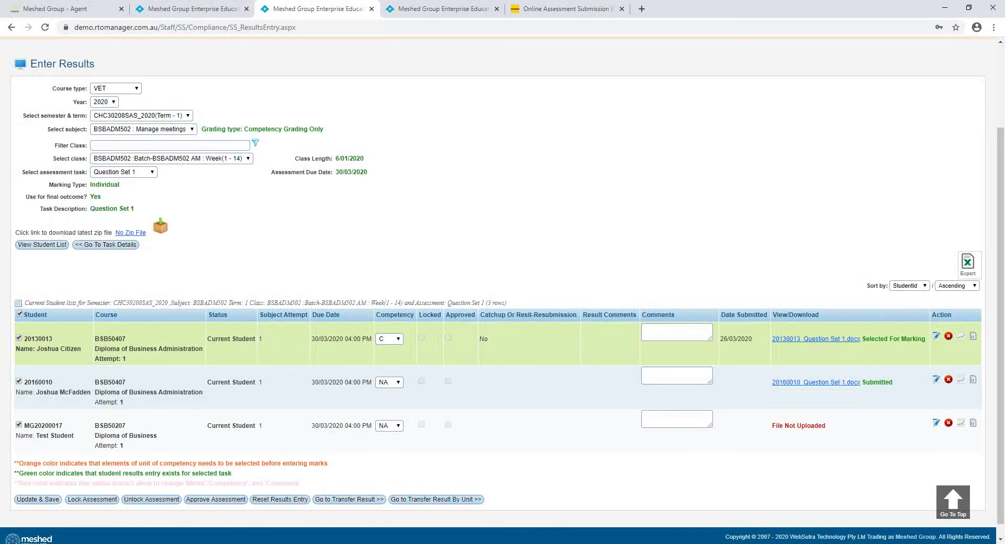
Switch to the student portal in Firefox and examine the Question Set 1 status and teacher remarks in a full-size assessment window.
mouse_move(61, 543)
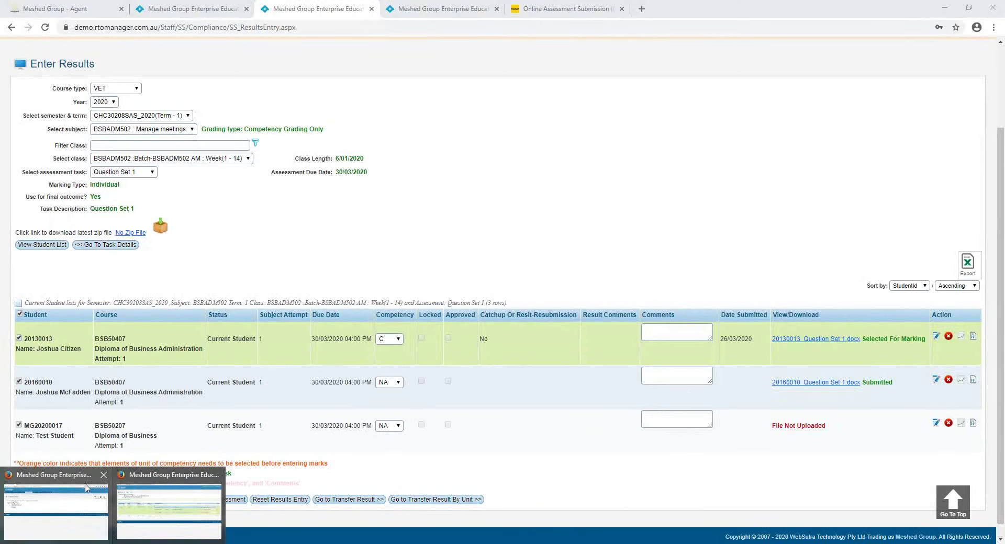
click(54, 479)
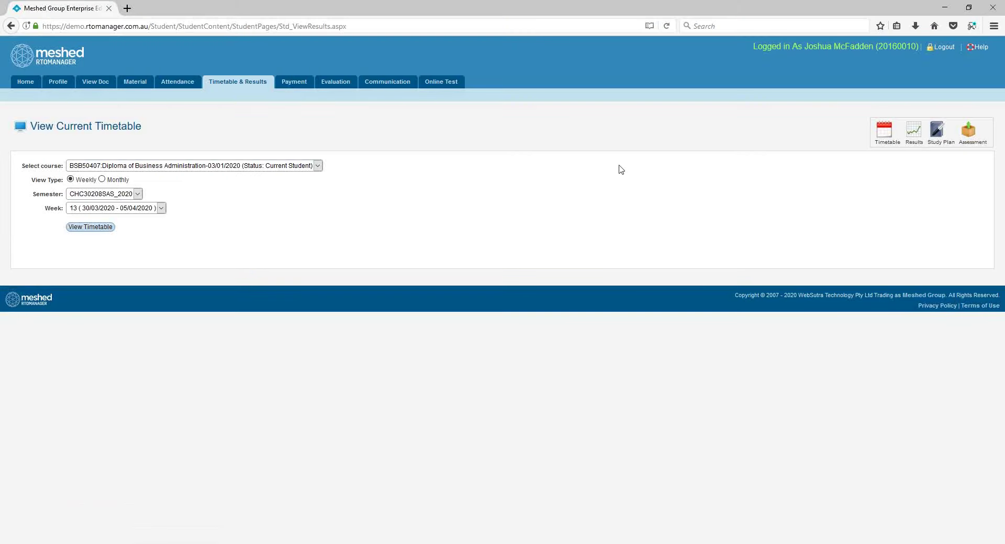
click(970, 131)
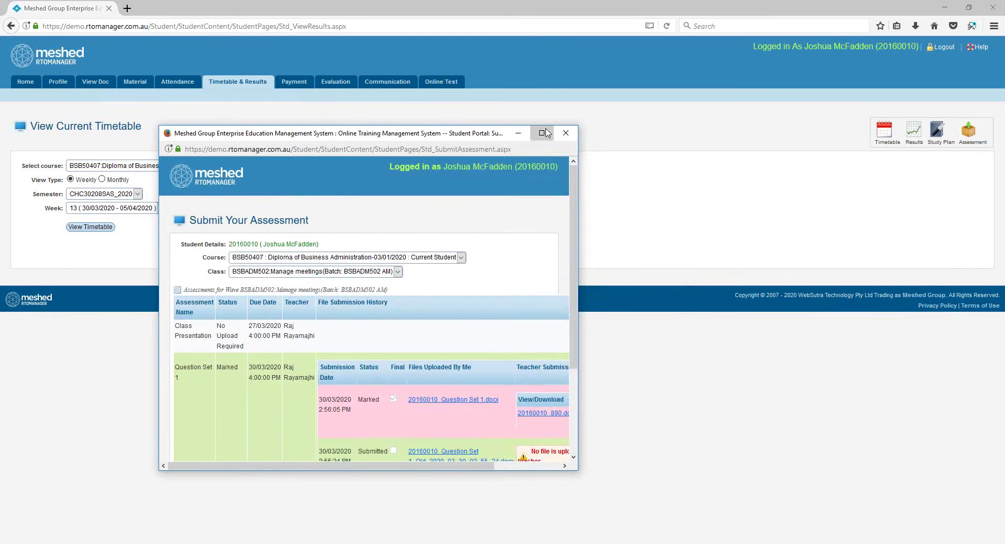
click(547, 131)
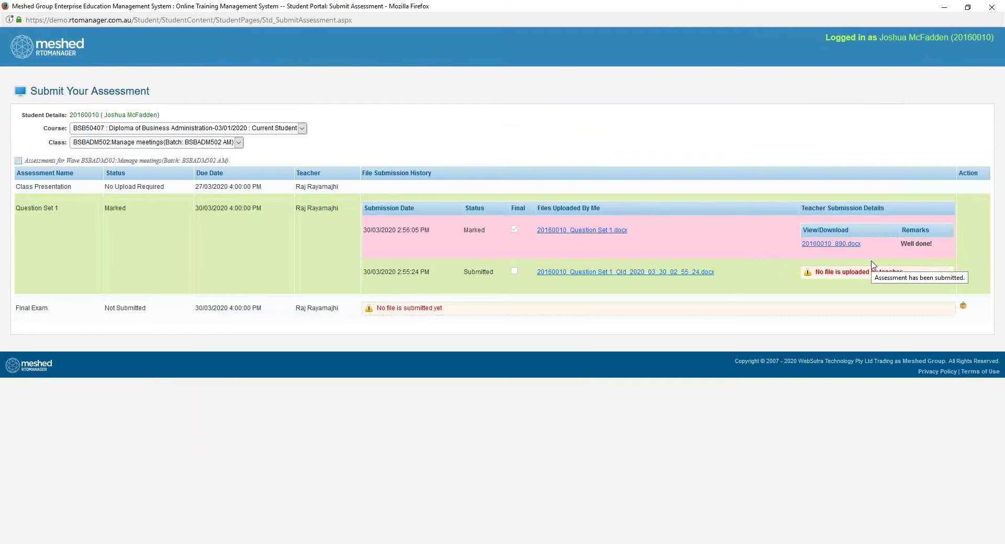
triple_click(903, 244)
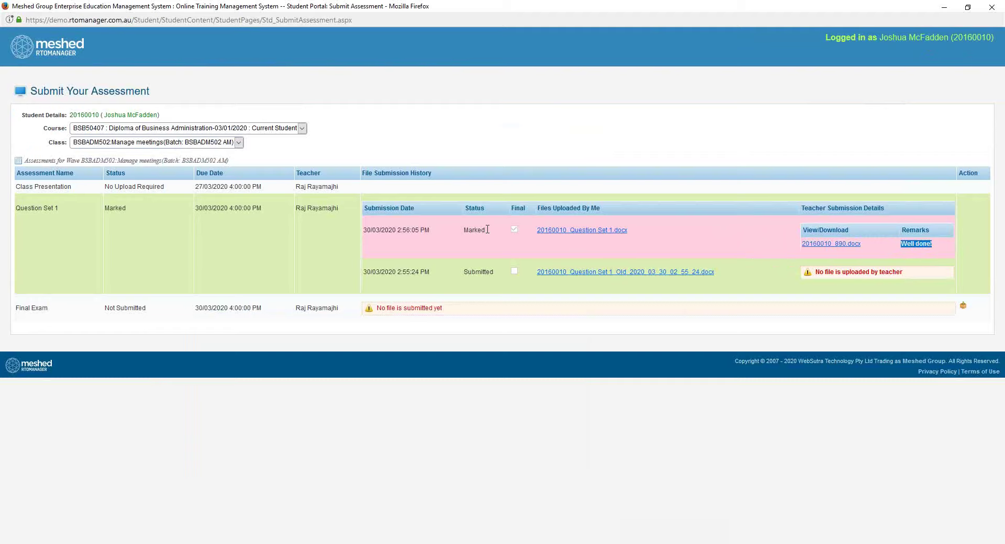
drag(464, 230, 480, 230)
Switch to the staff portal in Chrome and allow file resubmission for the second student's marked final submission in the Question Set 1 details.
mouse_move(140, 542)
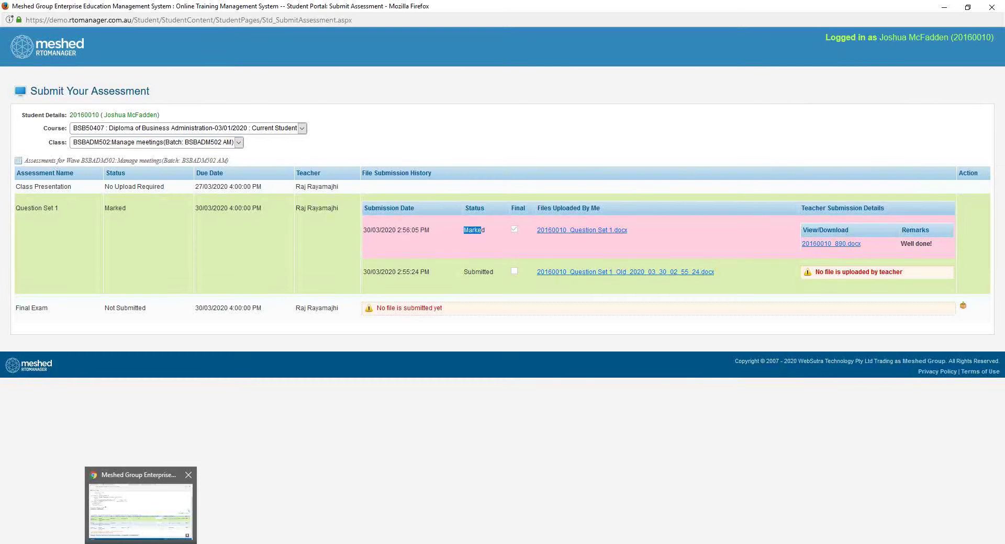
click(141, 542)
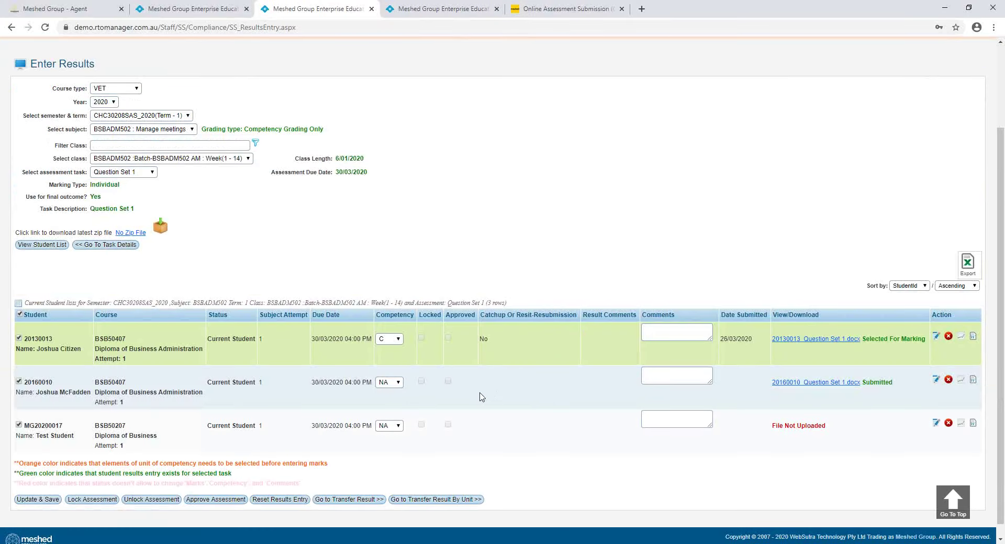
click(973, 383)
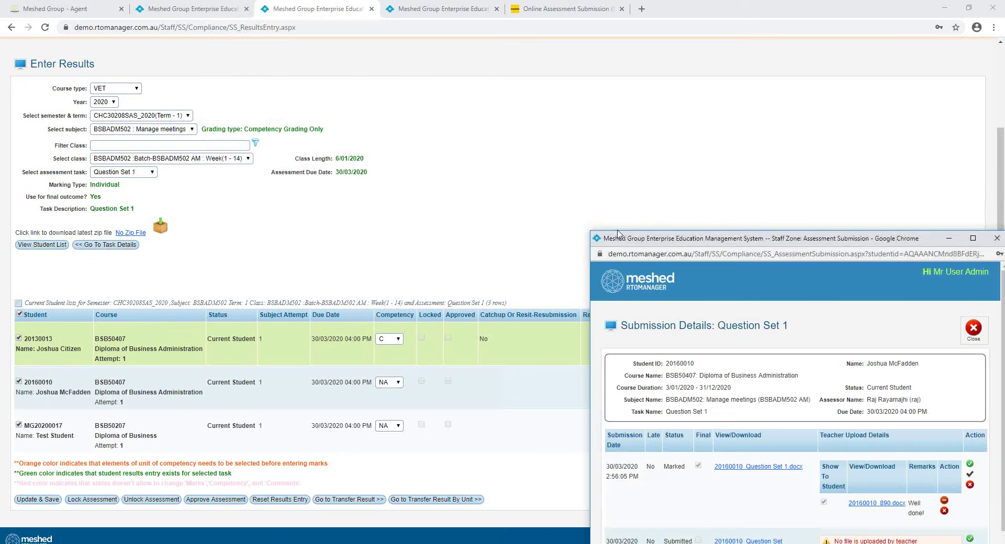
drag(756, 231, 313, 112)
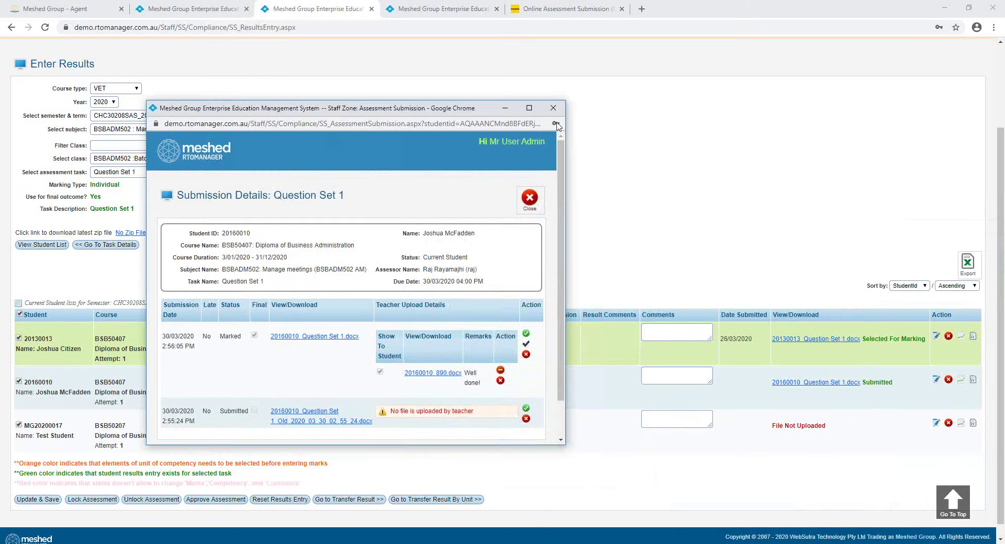
click(529, 108)
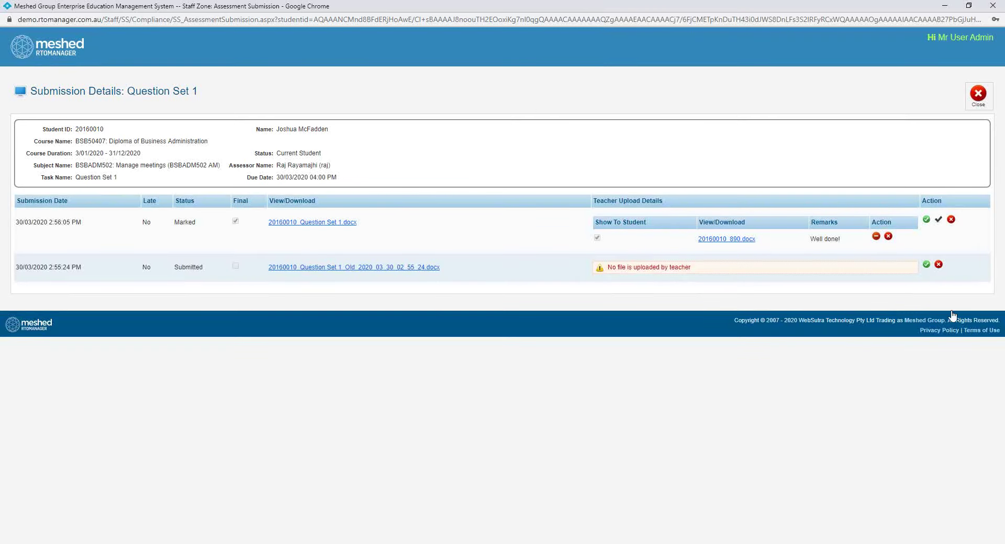
click(938, 220)
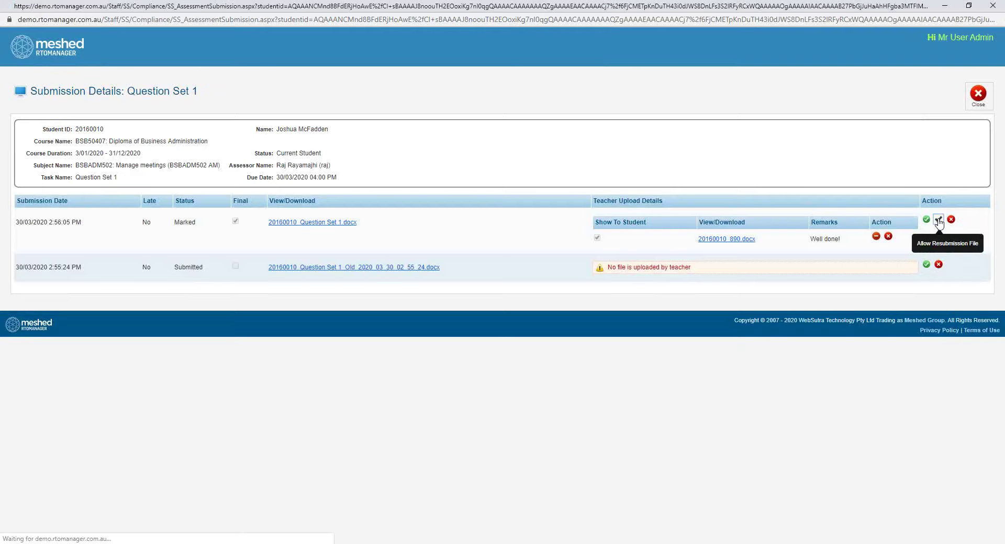